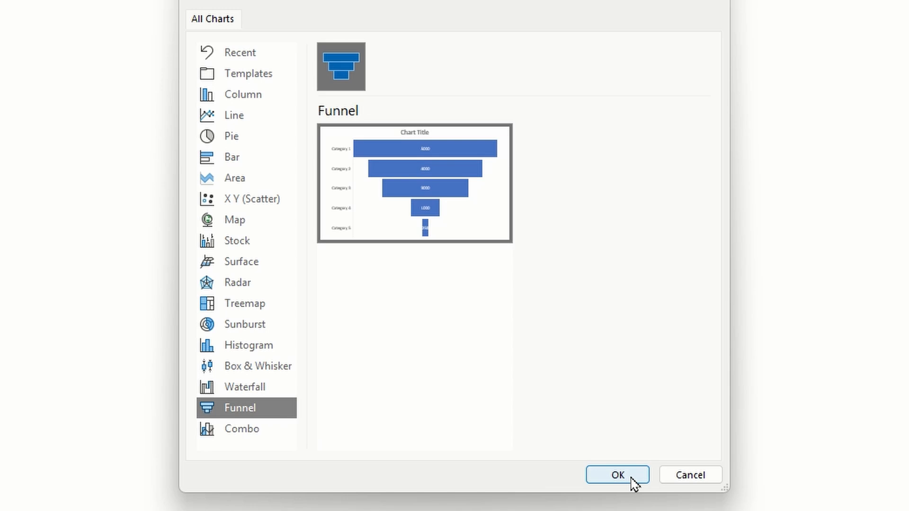
- Insert a funnel chart and resize its data sheet window and category column so all five rows are readable
left_click(624, 478)
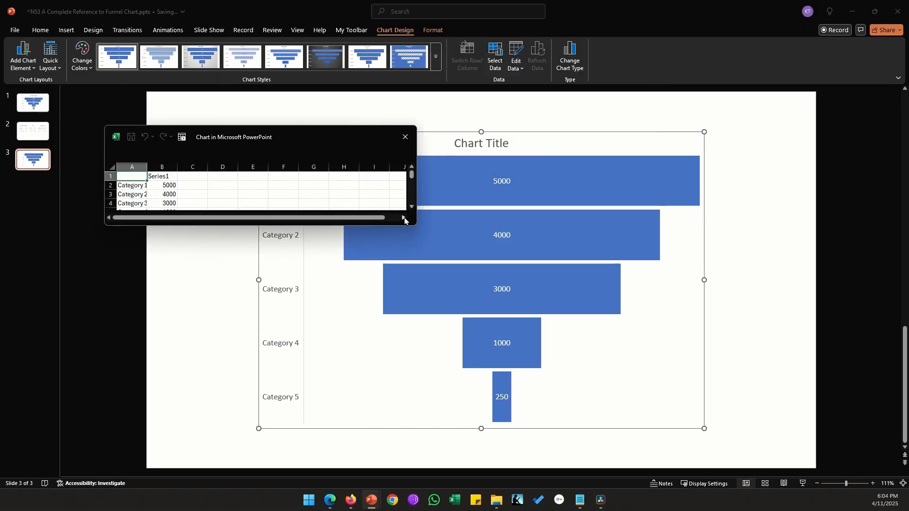
left_click_drag(411, 224, 239, 283)
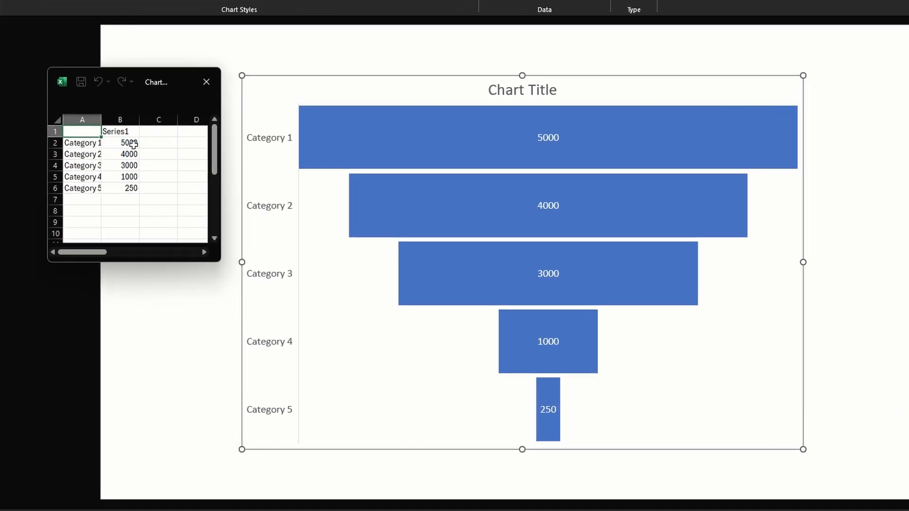
left_click_drag(172, 185, 170, 217)
left_click_drag(130, 183, 131, 185)
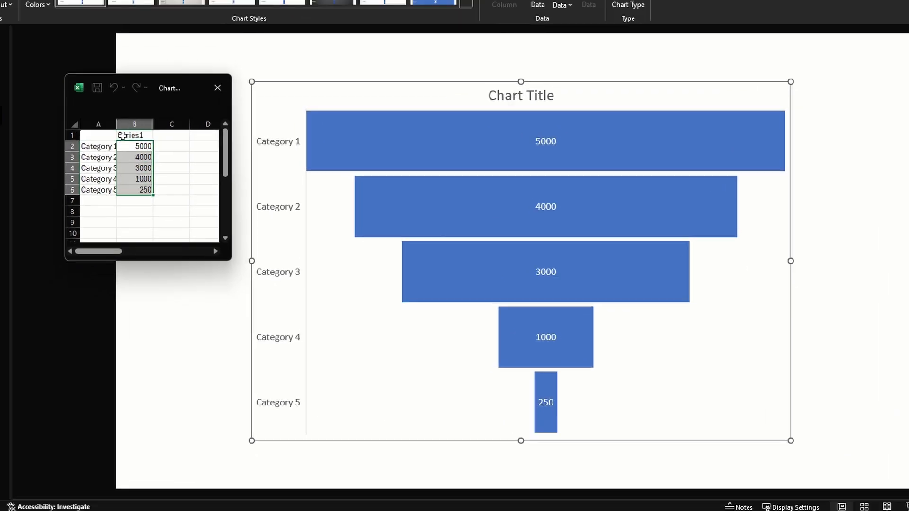
left_click_drag(100, 120, 117, 191)
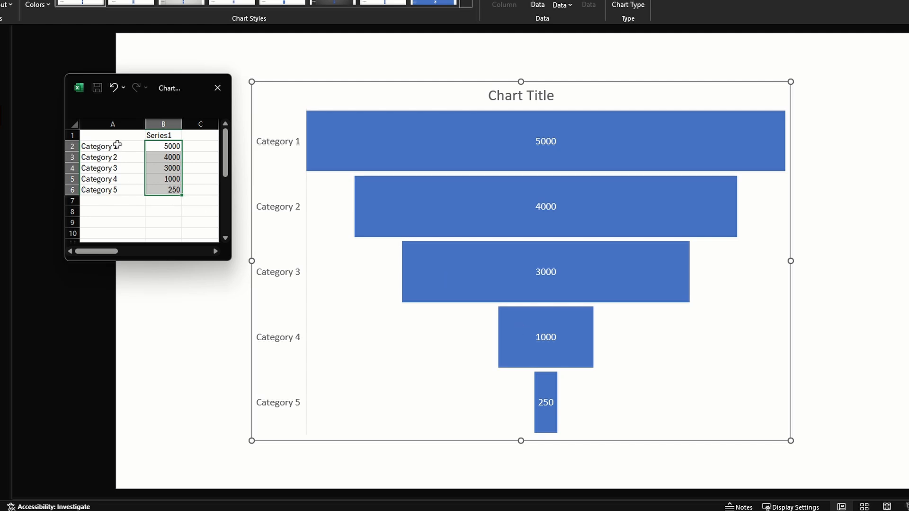
- Set the value of Category 5 to 500 in the chart data and close the data sheet
left_click(162, 192)
type("500")
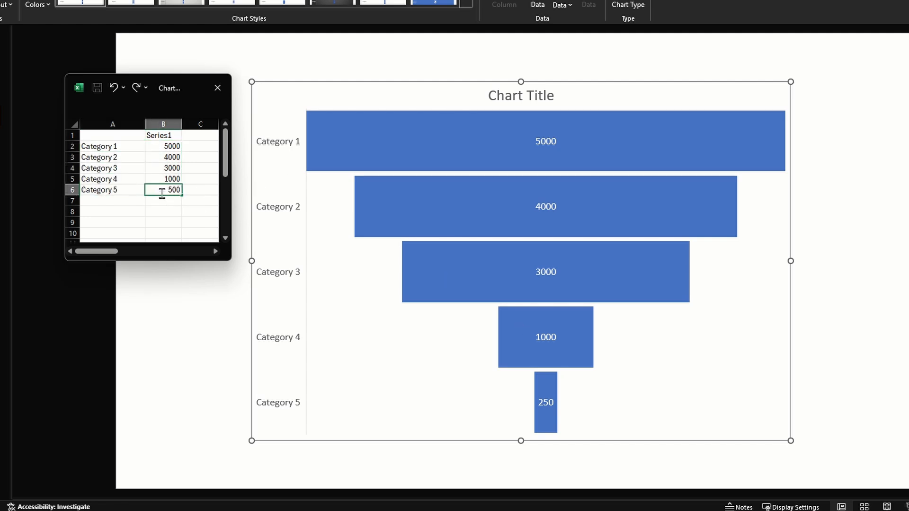
key("Up")
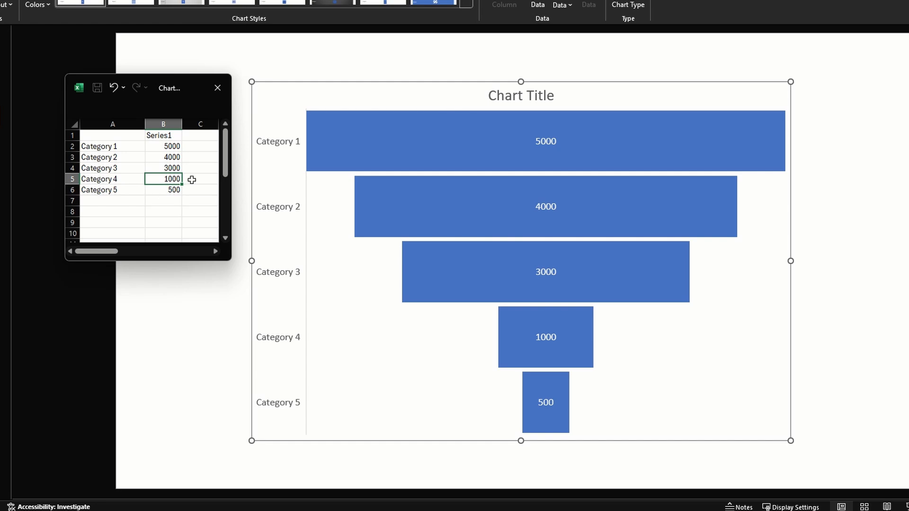
left_click(224, 99)
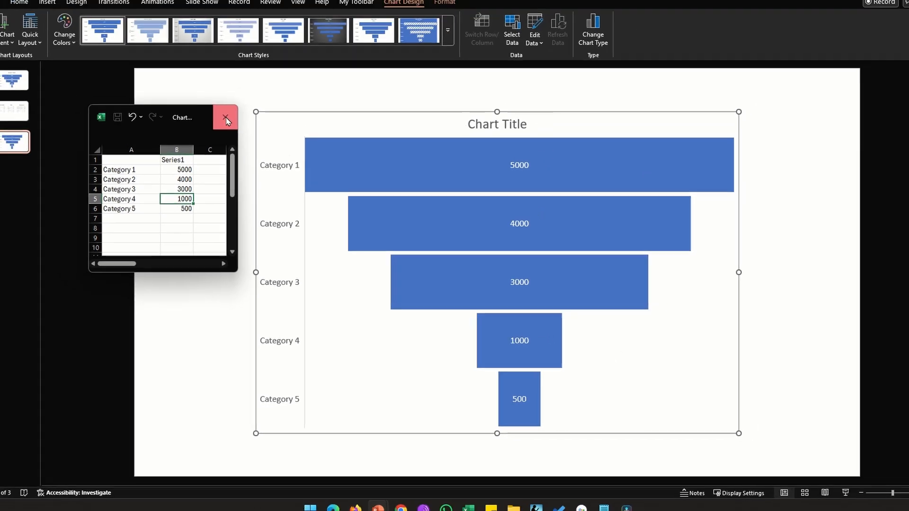
left_click(178, 158)
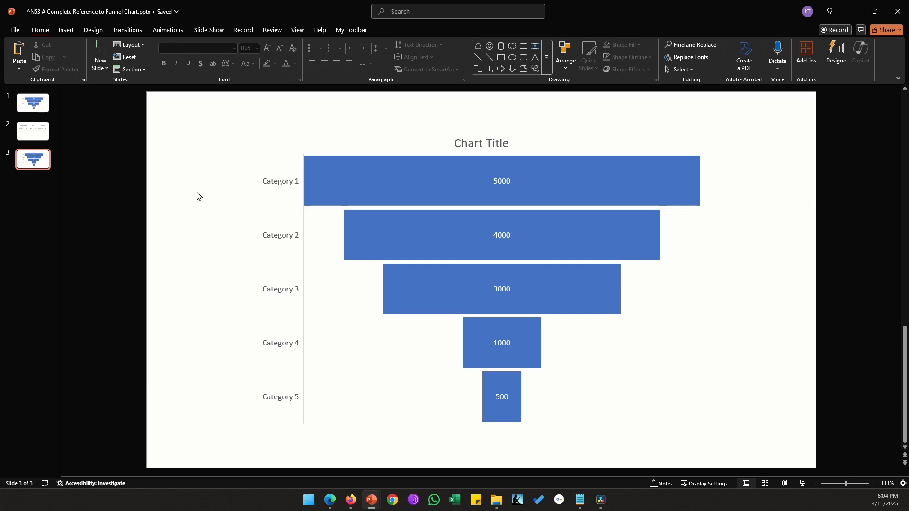
- Add the category name and series name to the funnel chart's data labels
left_click(508, 183)
double_click(507, 183)
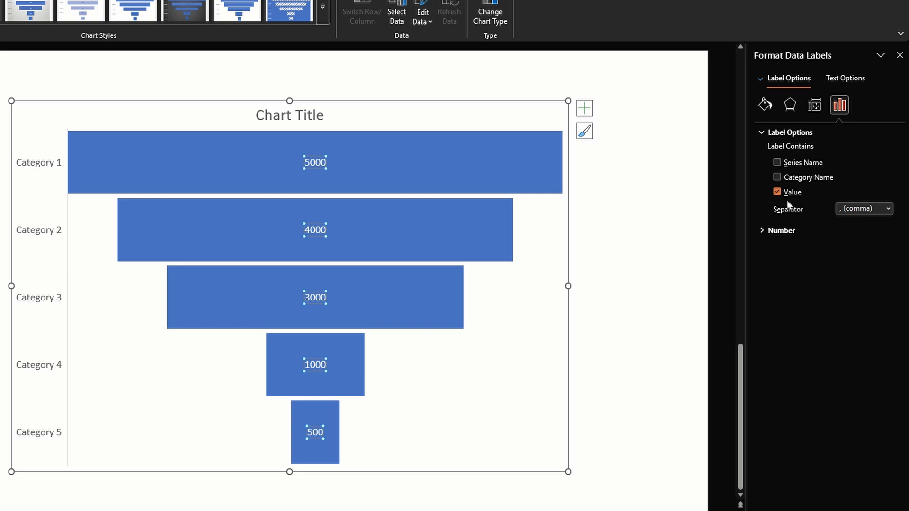
left_click(777, 178)
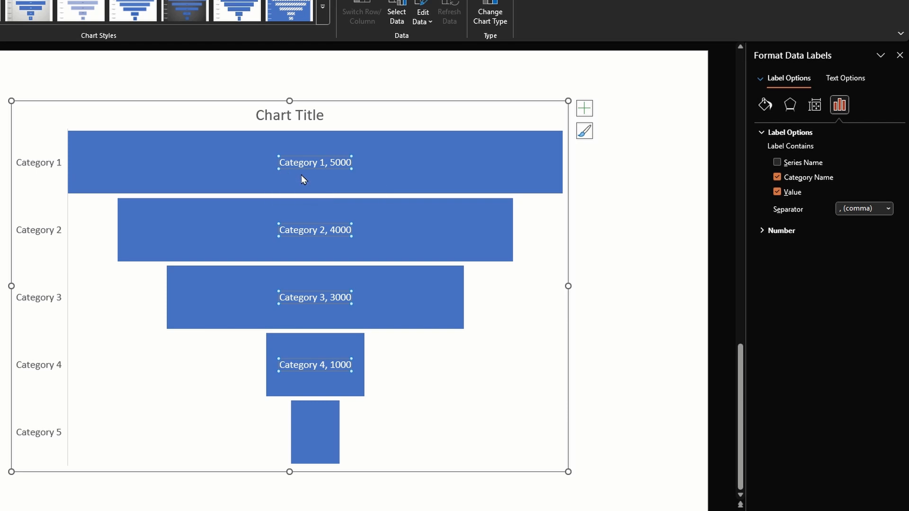
left_click(777, 163)
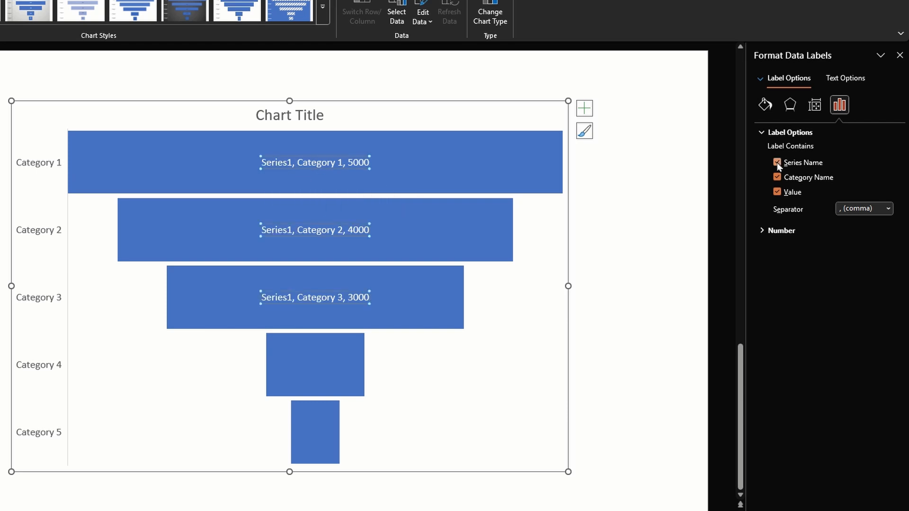
- Open the chart data for editing and rename the series header in B1 to Sales
right_click(497, 287)
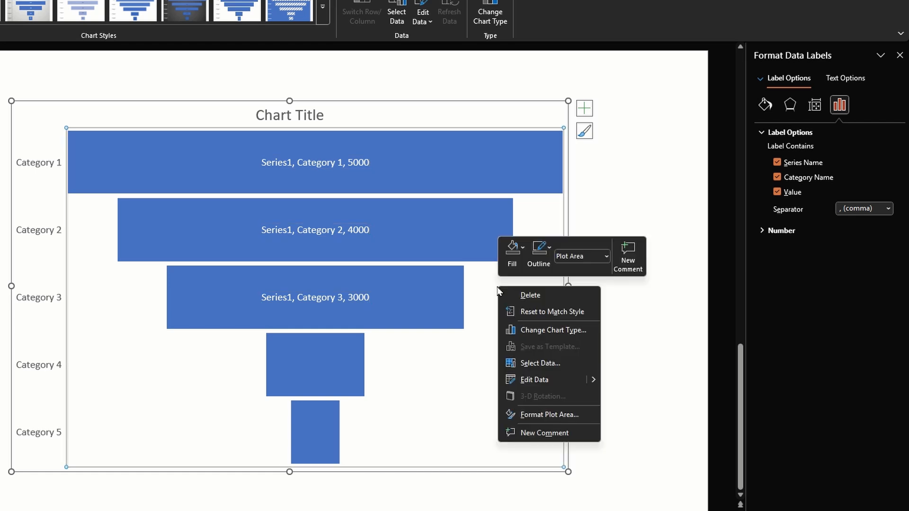
left_click(534, 379)
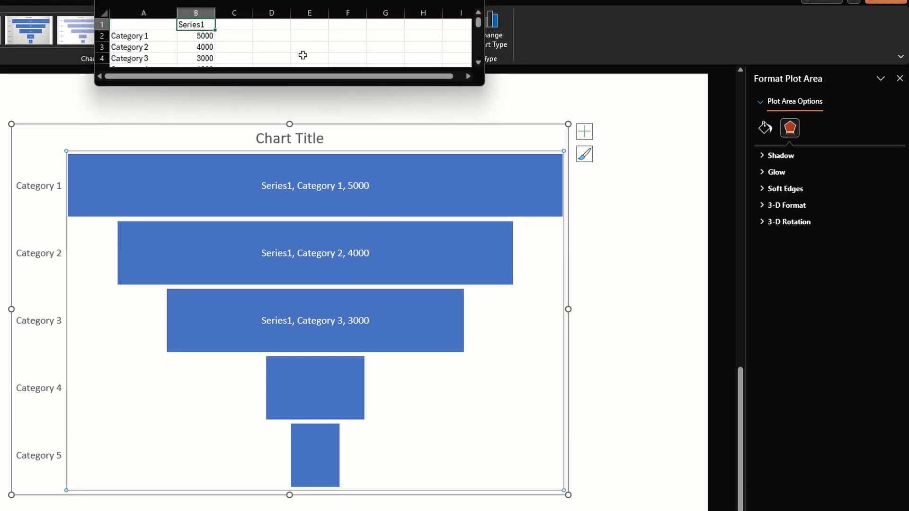
left_click_drag(487, 91, 483, 114)
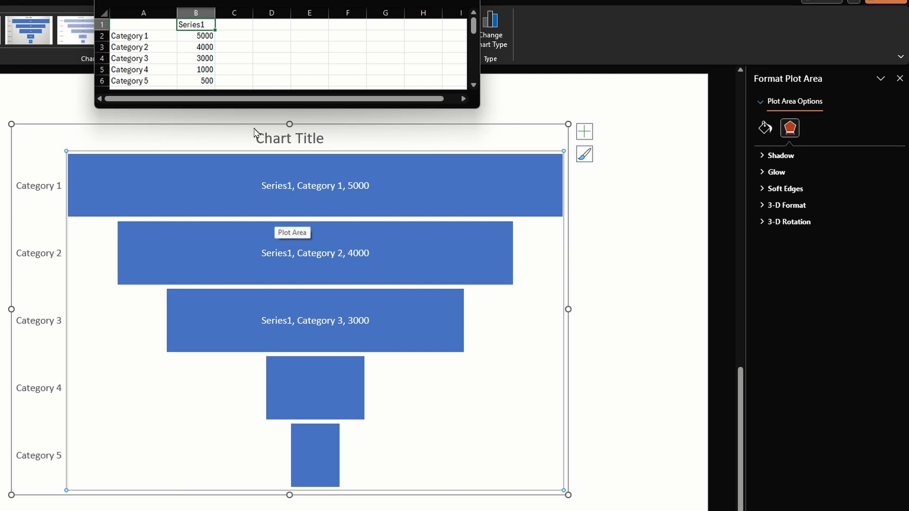
type("Sales")
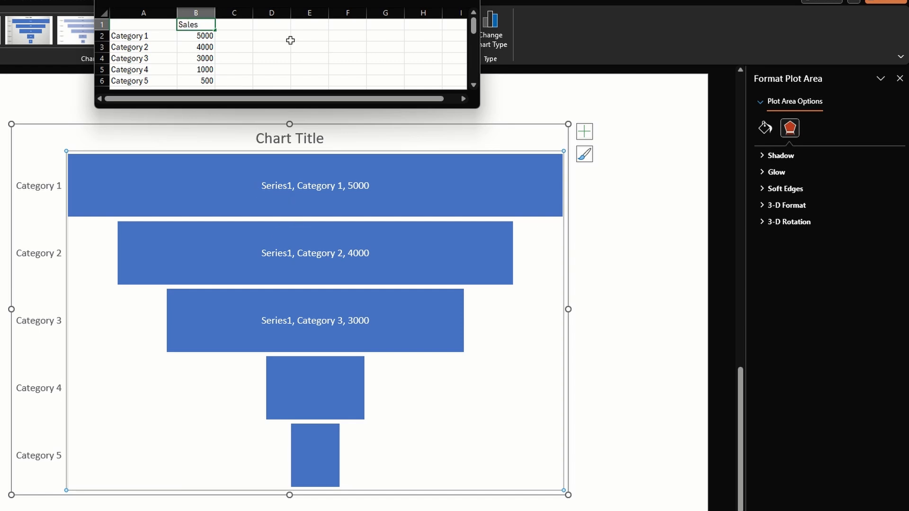
key("Return")
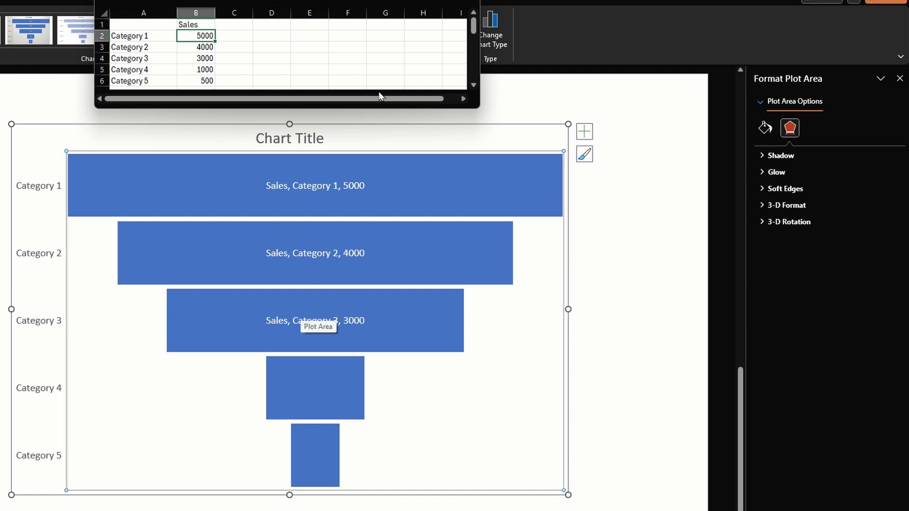
- Remove the series name from the funnel chart's data labels, keeping category name and value
left_click(268, 180)
left_click(329, 197)
left_click(269, 164)
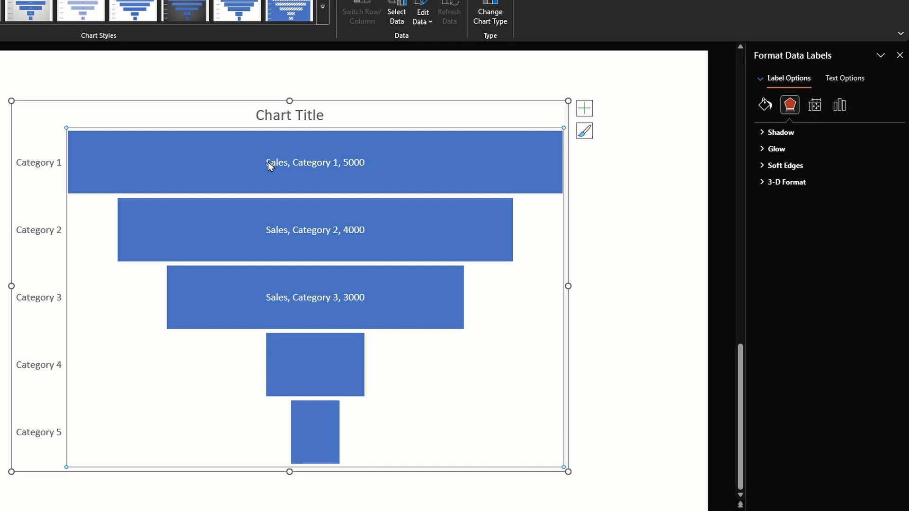
left_click(284, 164)
left_click(284, 164)
left_click(841, 107)
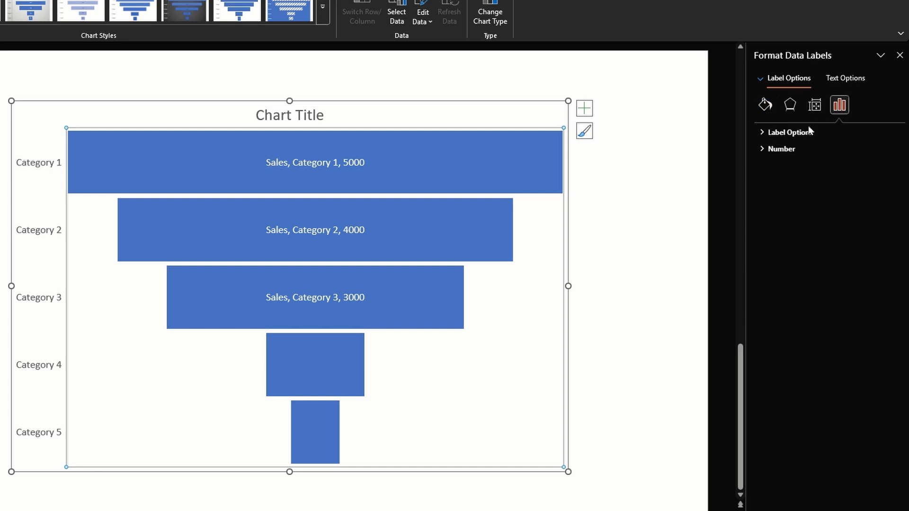
left_click(806, 135)
left_click(777, 161)
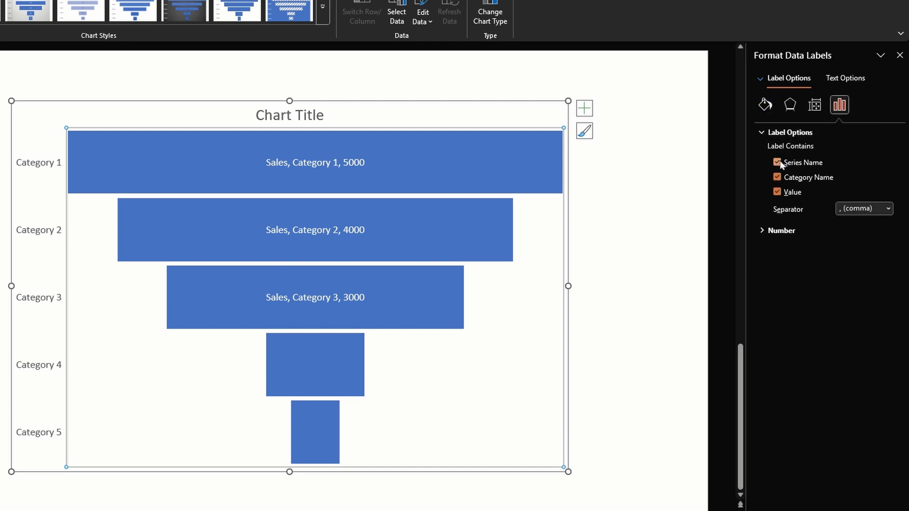
left_click(615, 334)
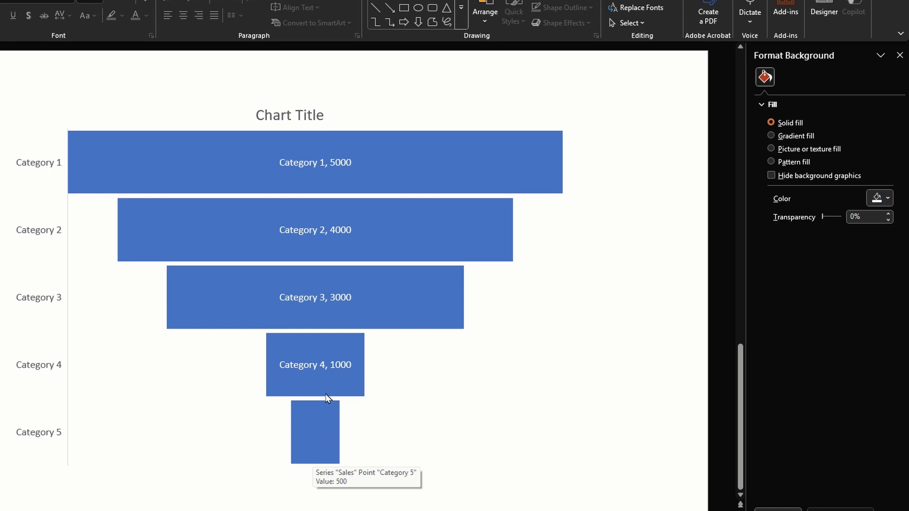
- Try gap widths of 217% and 500% on the funnel chart's data series
left_click(319, 431)
left_click(502, 246)
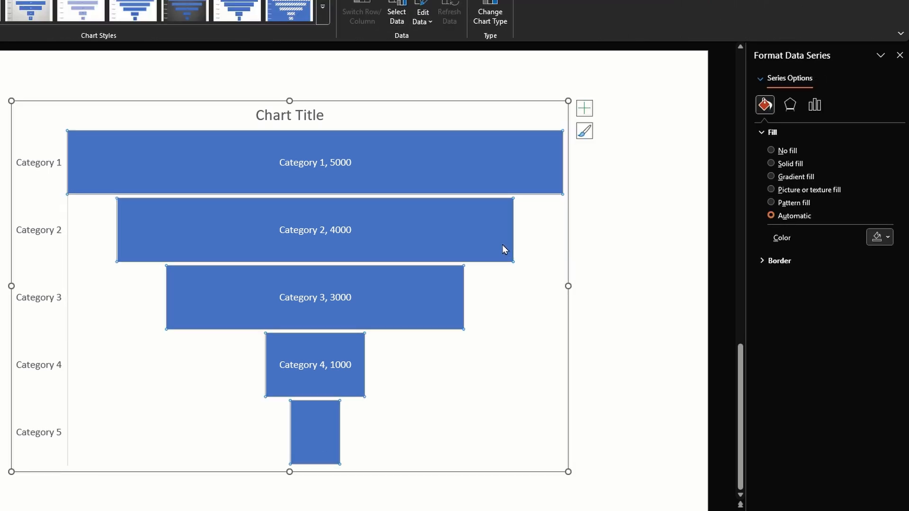
left_click(814, 106)
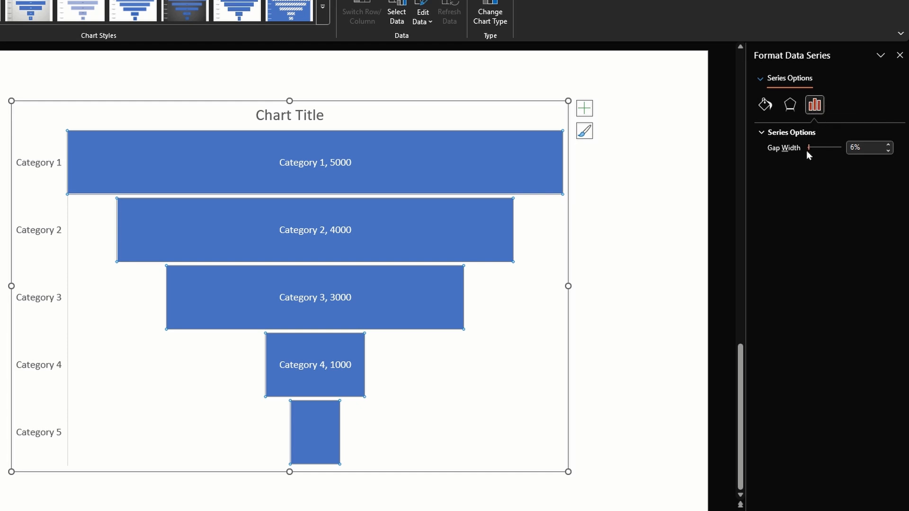
left_click_drag(808, 148, 822, 148)
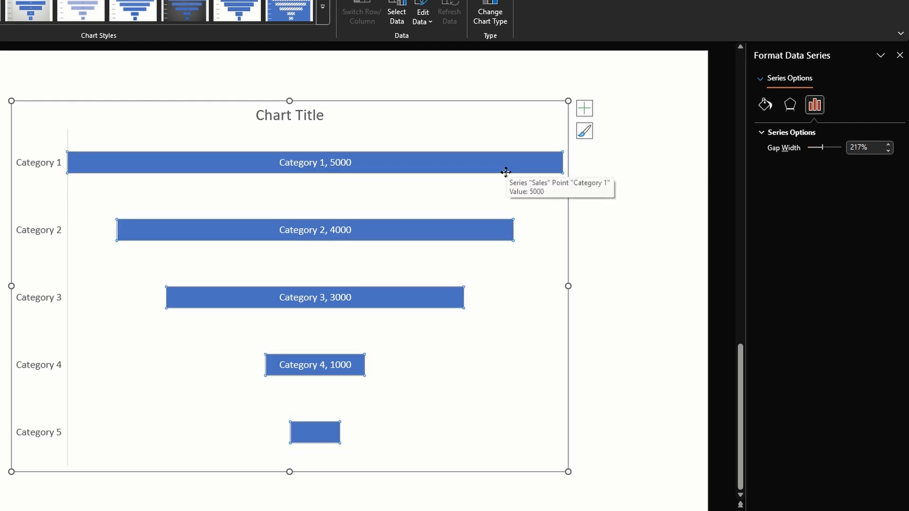
left_click(852, 148)
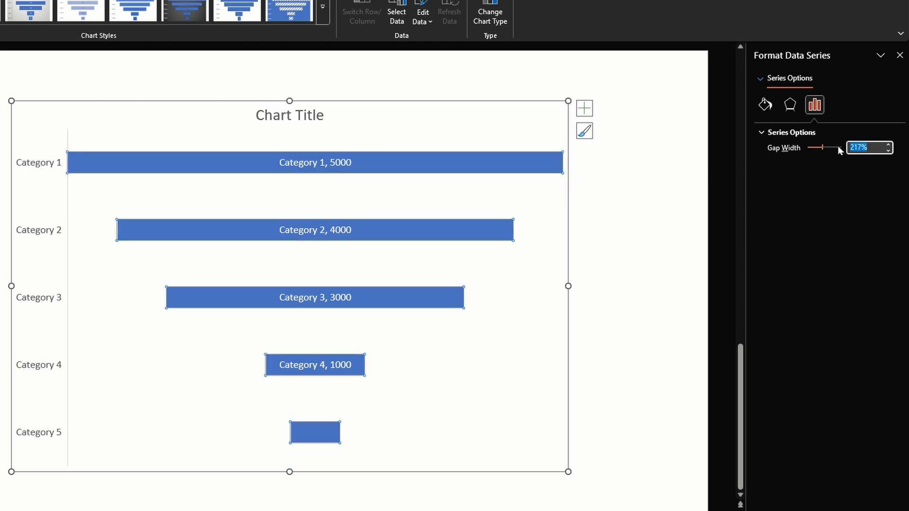
type("500")
key("Return")
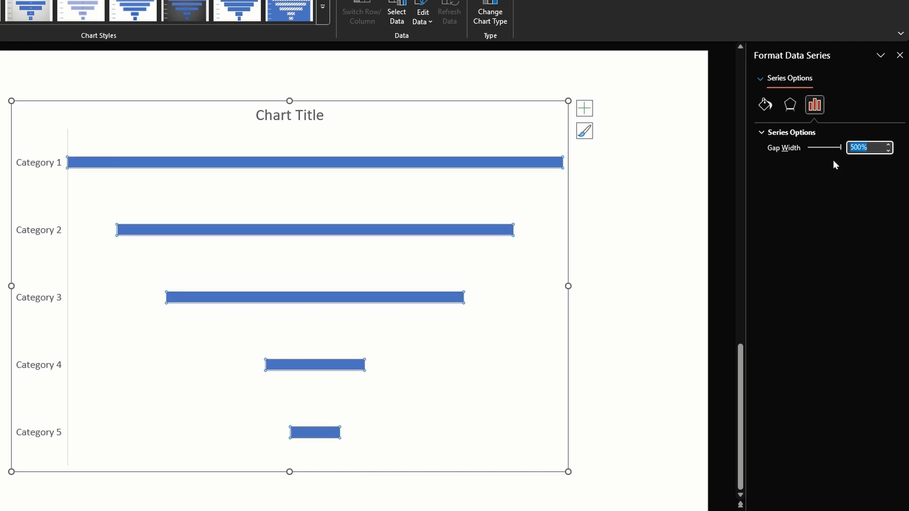
- Set the gap width of the funnel bars to 0%
type("0")
key("Return")
- Look through the fill, border and effects options of the funnel's data series
left_click(765, 106)
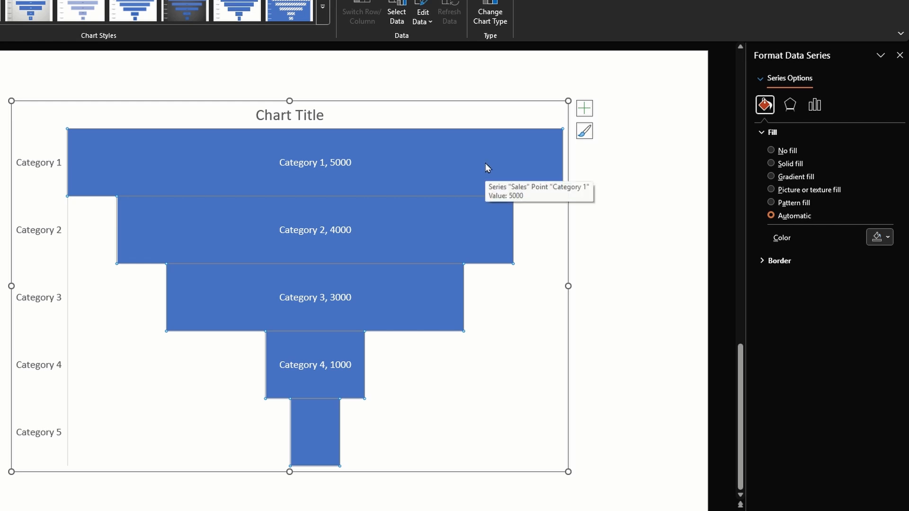
left_click(772, 261)
left_click(790, 105)
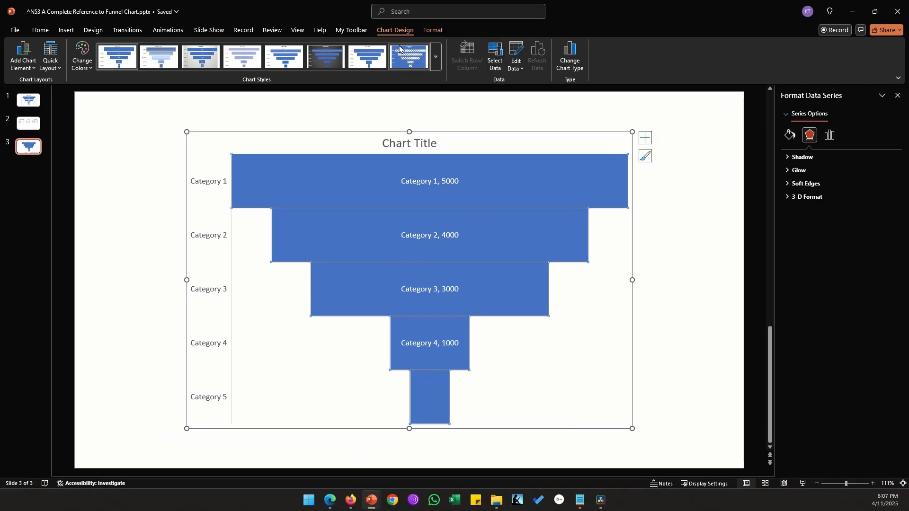
- Add a new series to the chart's data source, using cell C1 of Sheet1 as its name
left_click(492, 62)
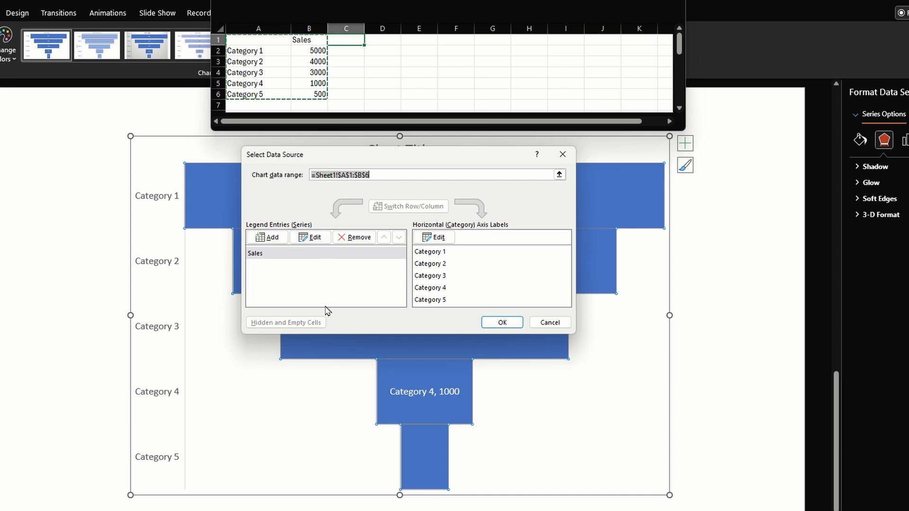
left_click(301, 256)
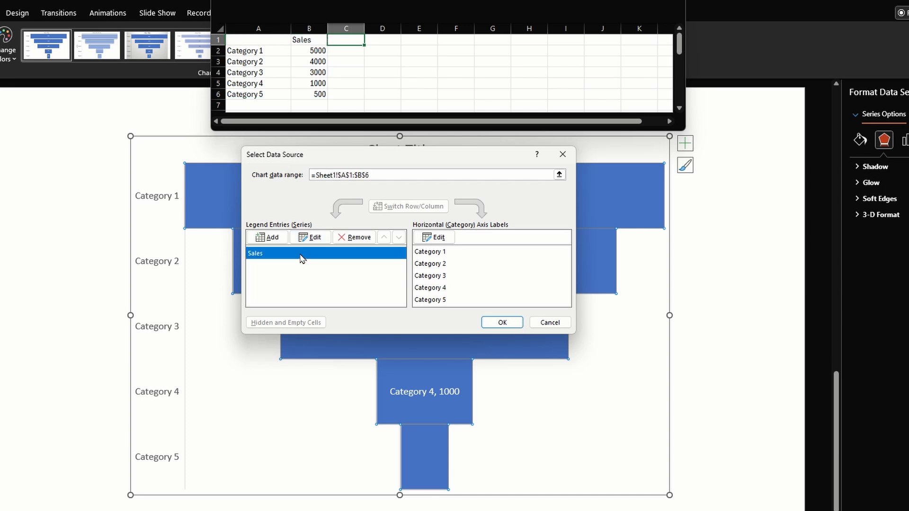
left_click(268, 239)
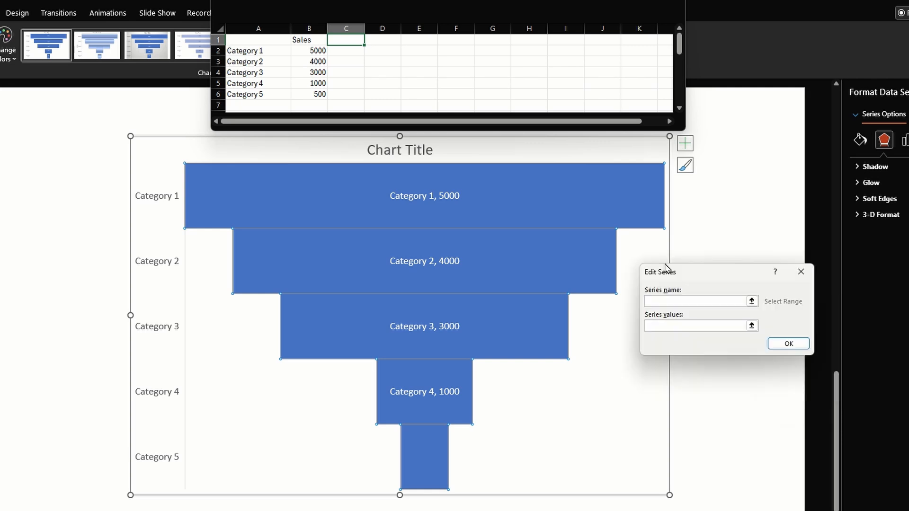
left_click(558, 208)
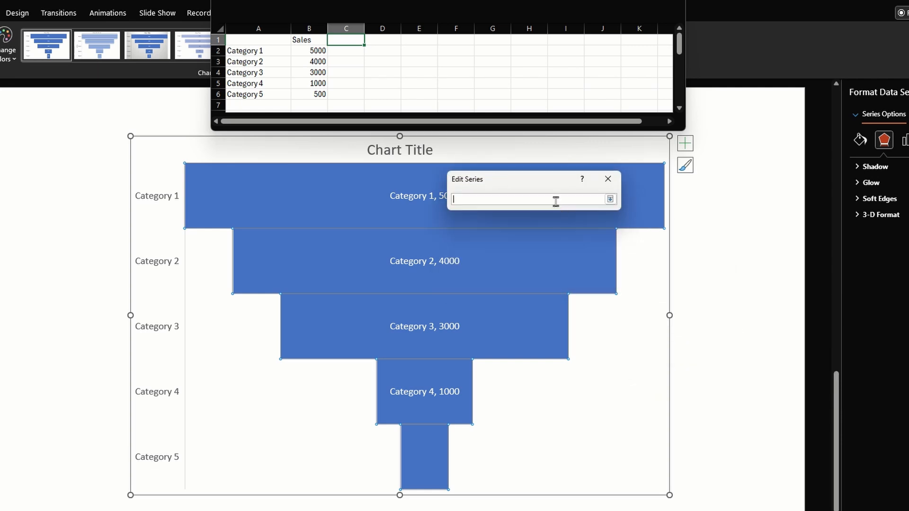
left_click(354, 40)
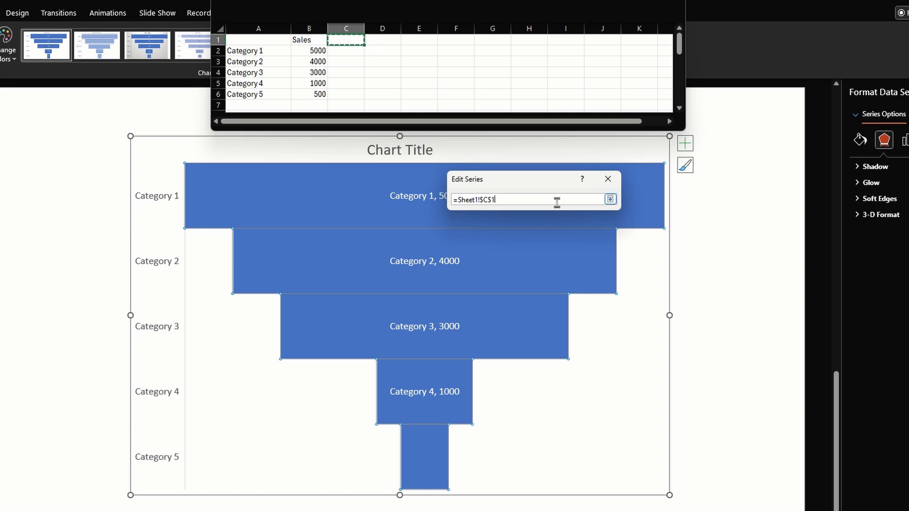
left_click(611, 200)
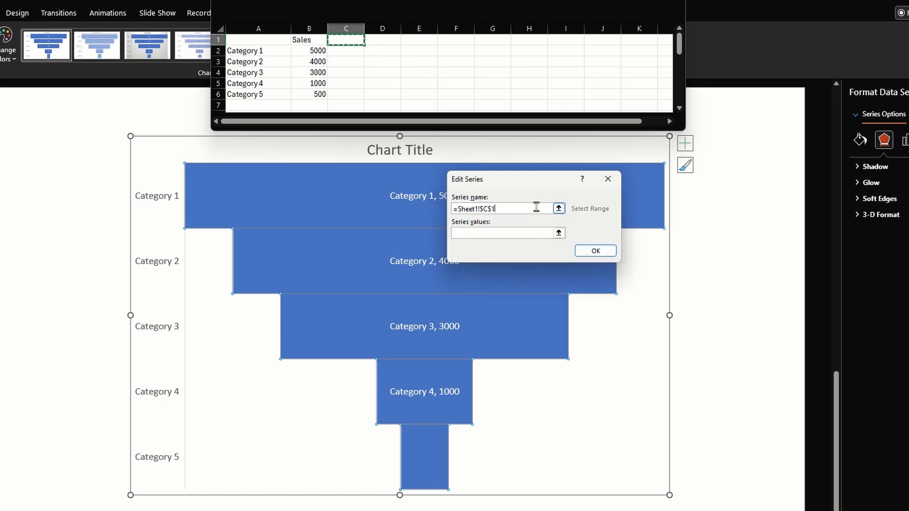
- Use cells C2:C6 of Sheet1 as the new series' values and confirm the series
left_click(508, 233)
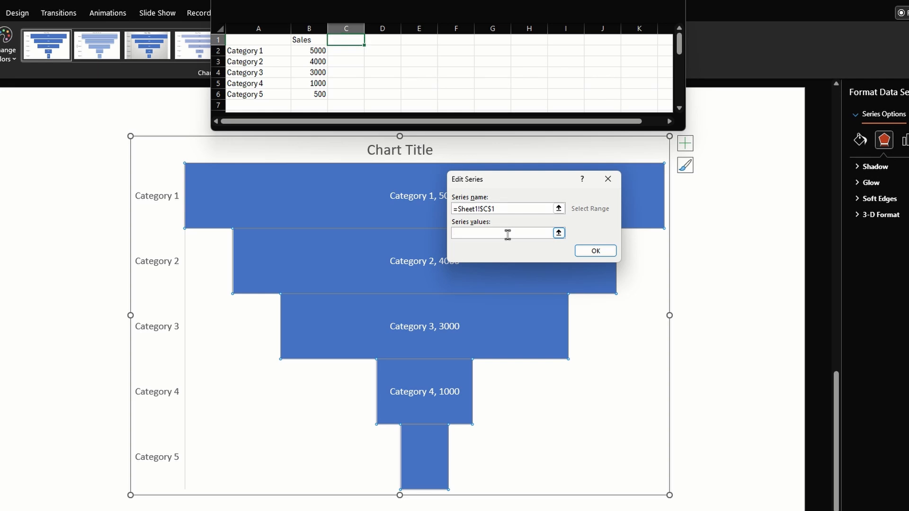
left_click_drag(344, 51, 349, 94)
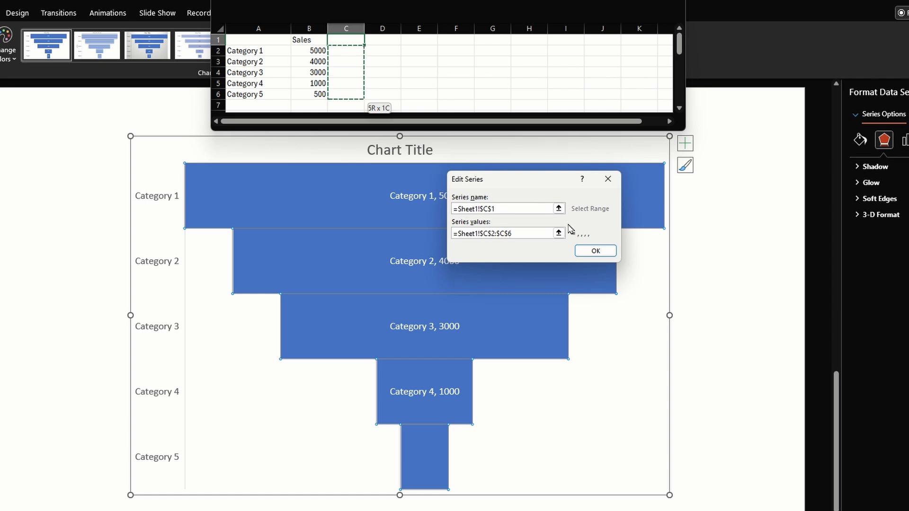
left_click(586, 251)
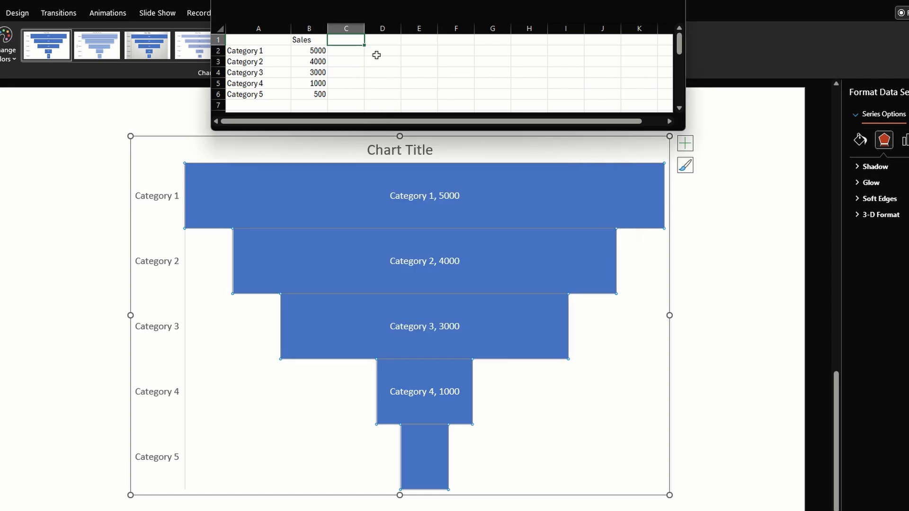
- Fill column C of the chart data with the heading Misc and the values 200, 150, 100, 60 and 20, and close the data sheet
type("Misc")
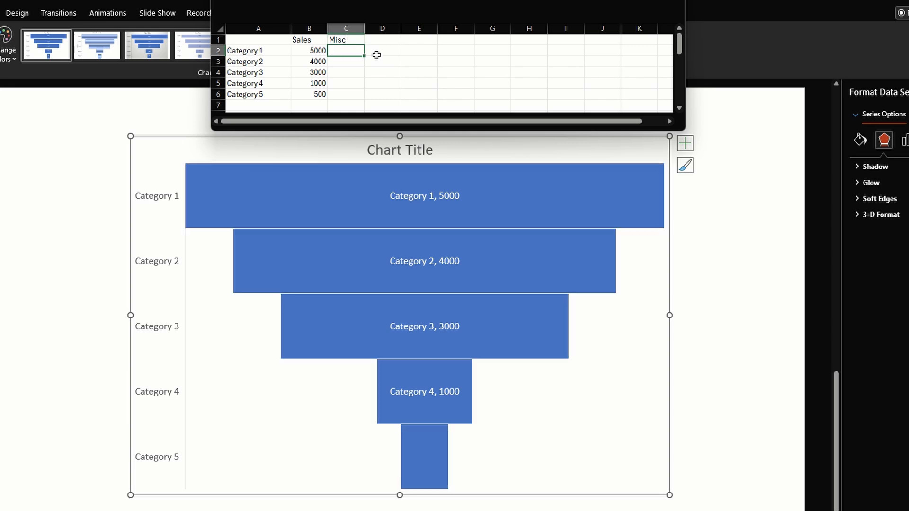
key("Return")
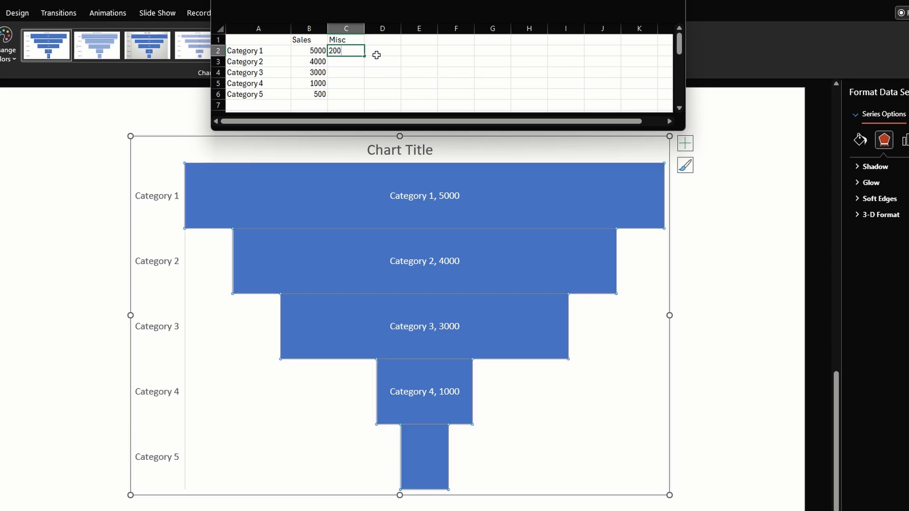
type("200")
key("Return")
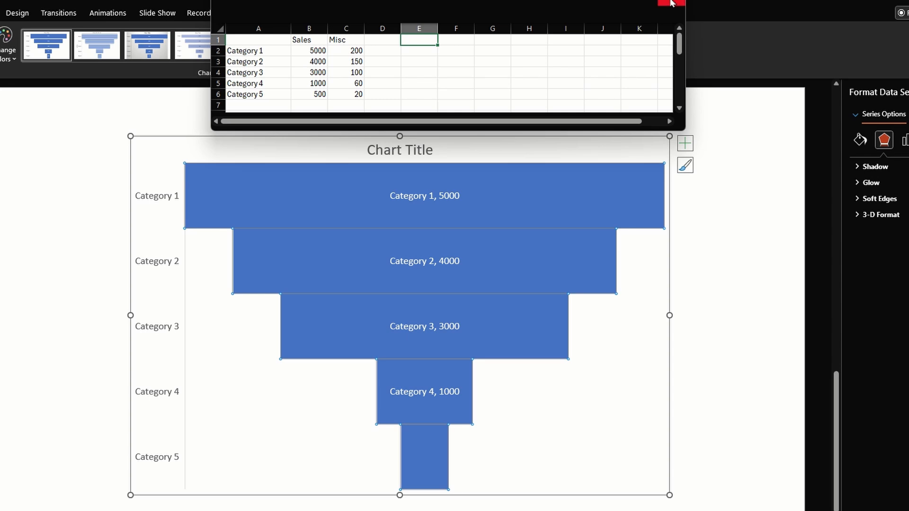
left_click(671, 3)
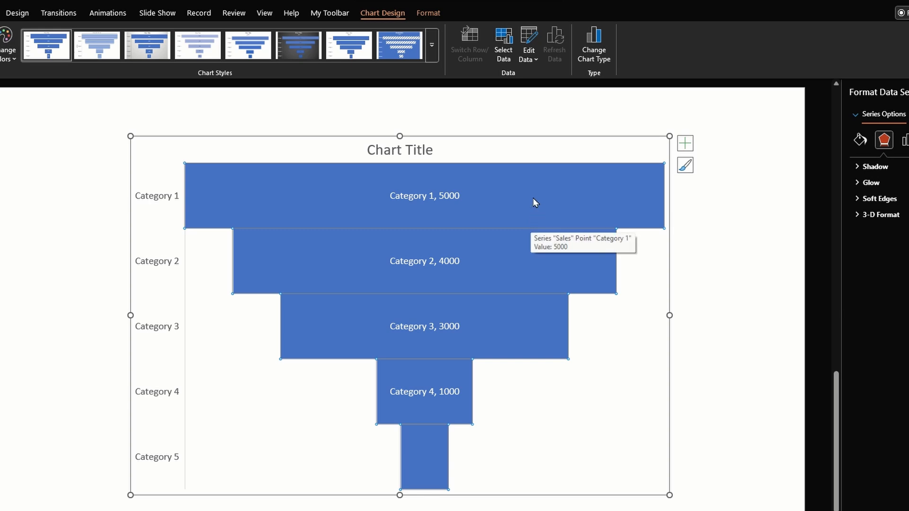
- Reopen the chart data for editing and hide the Sales column so the funnel plots the Misc series
left_click(528, 51)
right_click(316, 29)
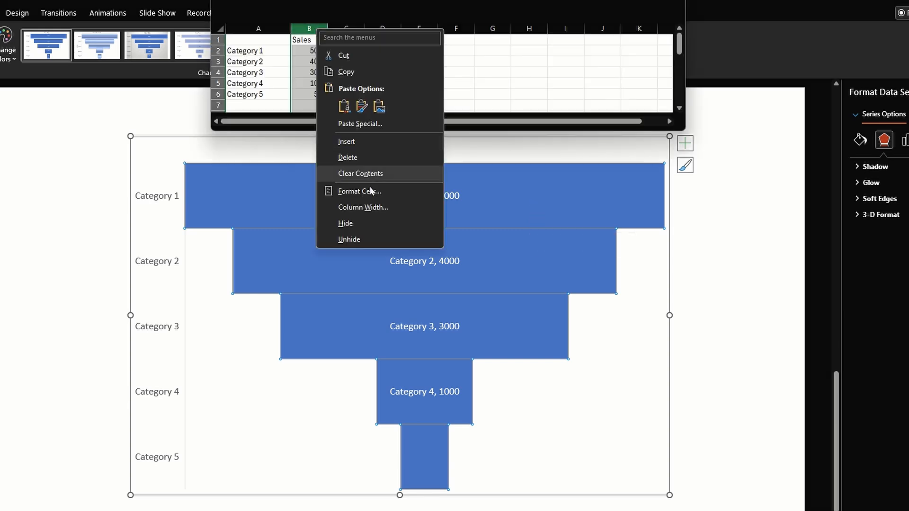
left_click(376, 223)
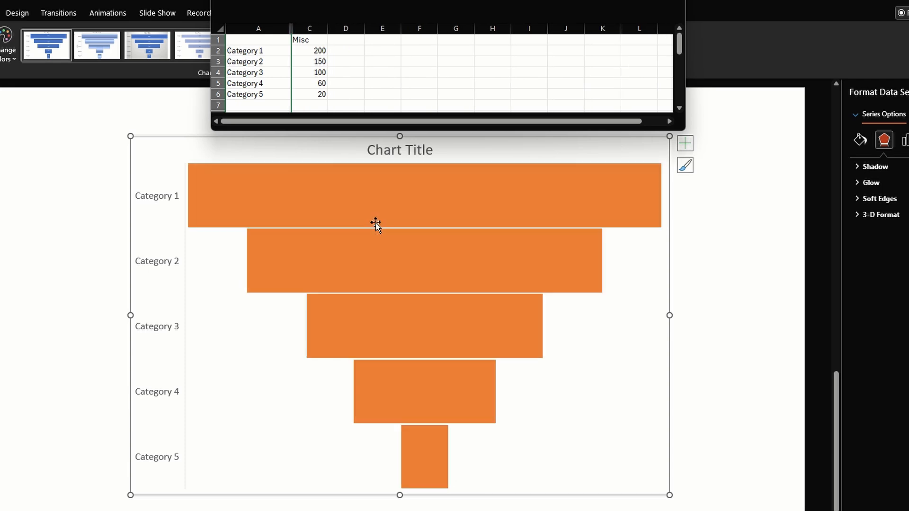
- Add data labels to the bars of the Misc series
left_click(309, 51)
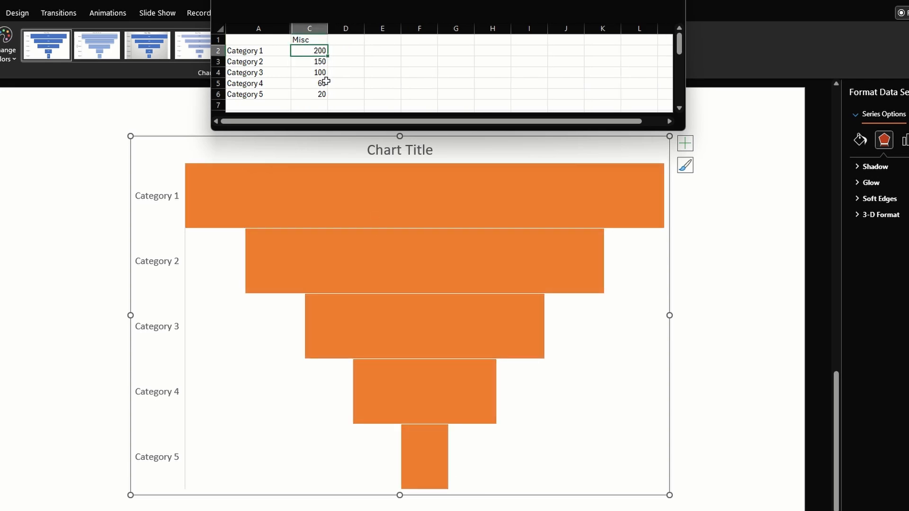
right_click(479, 198)
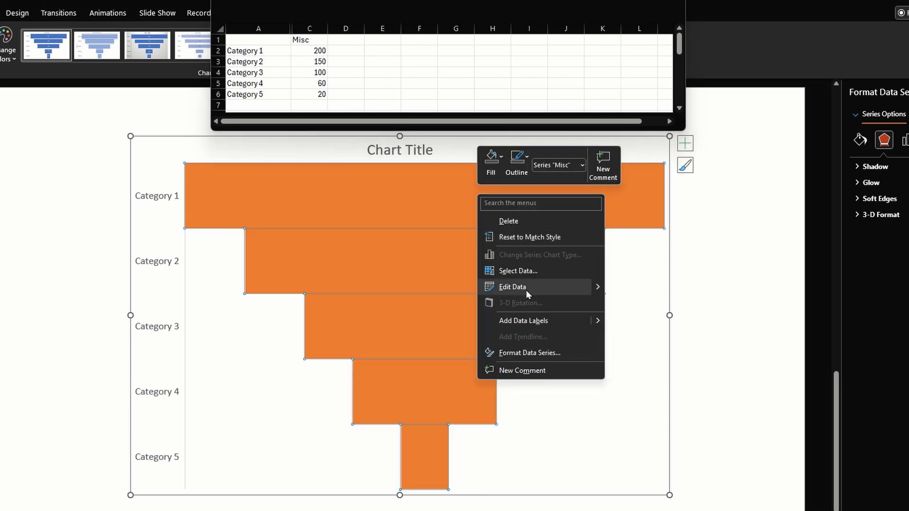
left_click(529, 319)
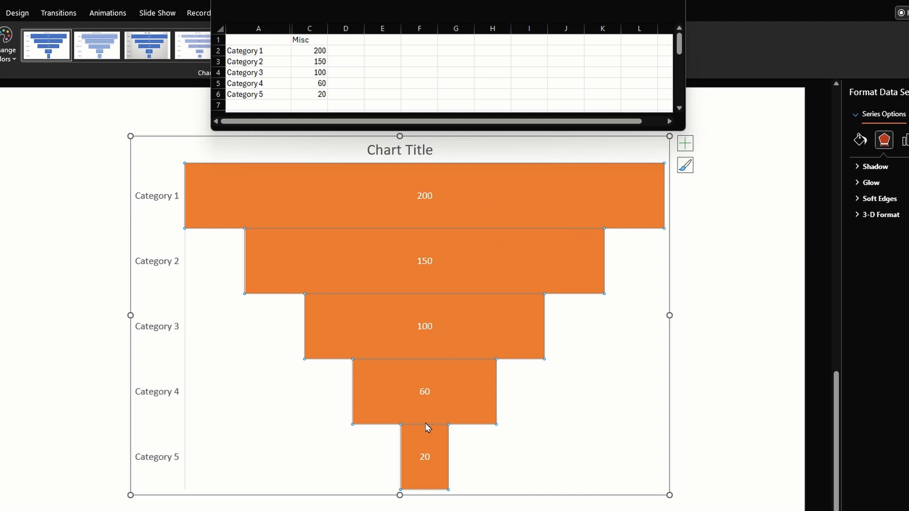
- Unhide the Sales column between columns A and C of the chart data
left_click_drag(309, 28, 258, 29)
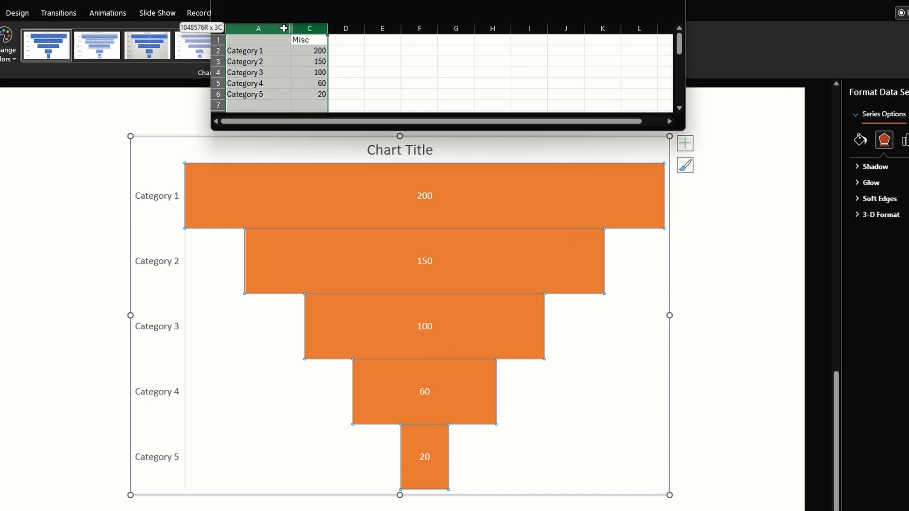
right_click(285, 32)
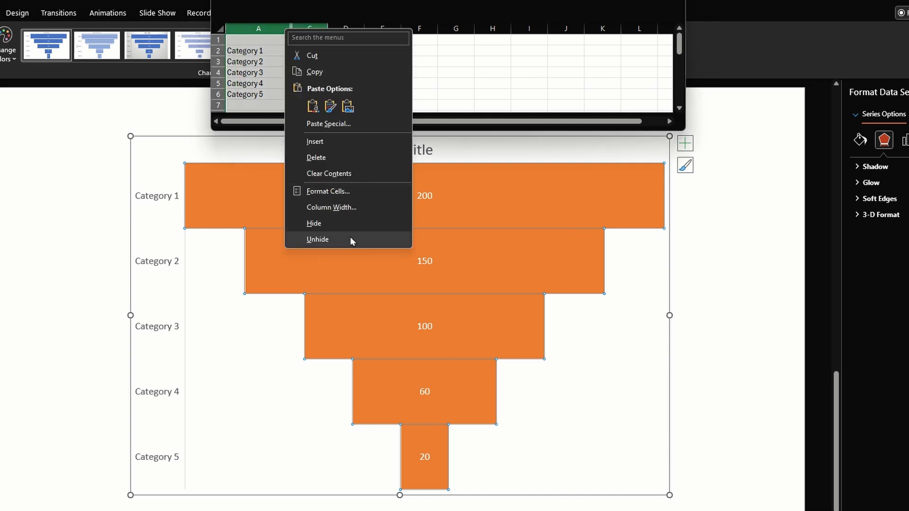
left_click(317, 239)
- Try a Misc value of 1000 for Category 5 in cell C6, undo the entry and close the chart data
left_click(349, 72)
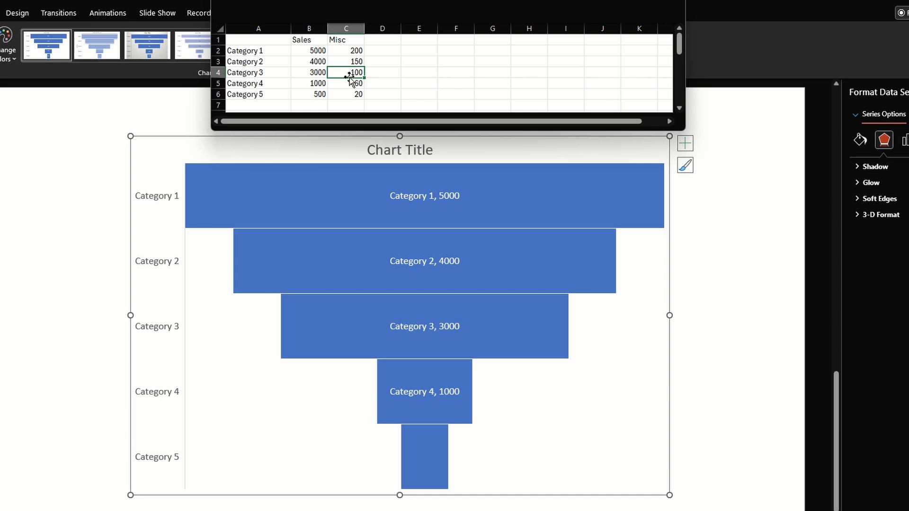
left_click(350, 94)
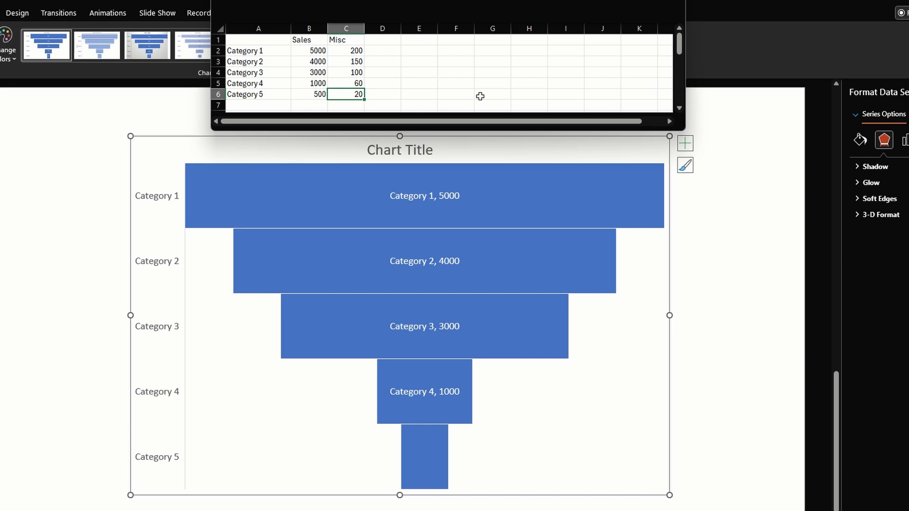
key("Left")
type("0")
key("Tab")
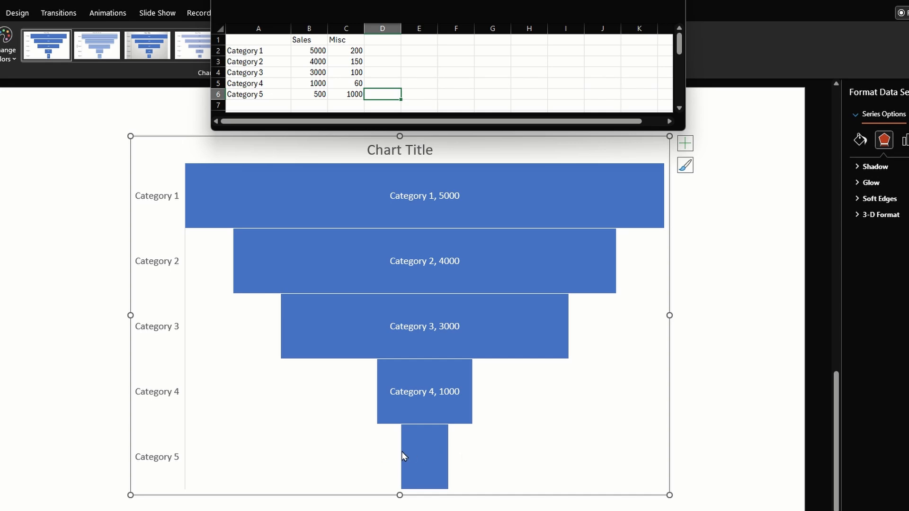
key("ctrl+z")
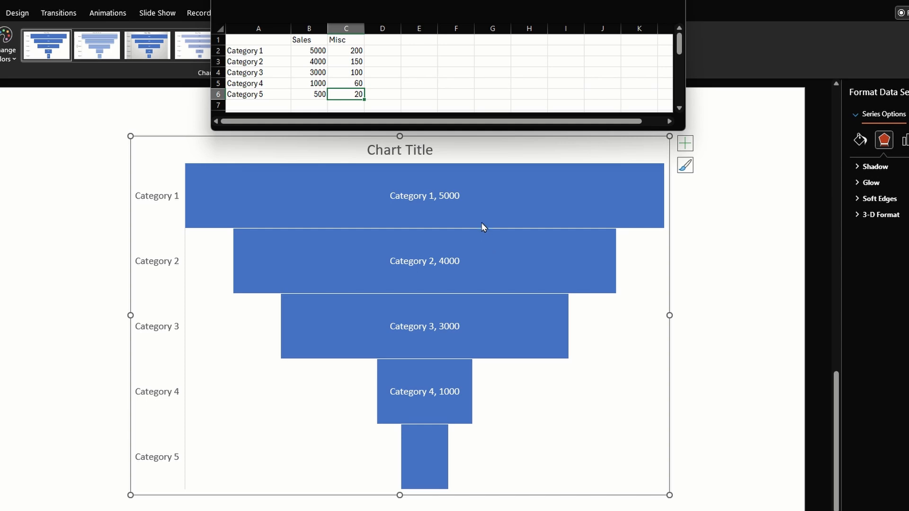
left_click(669, 2)
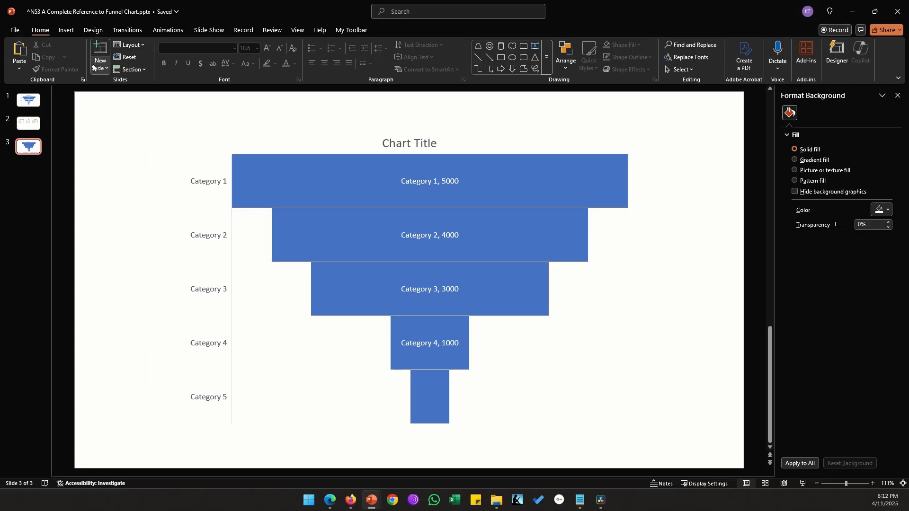
- Draw a rounded rectangle about 2.1" wide and 0.8" high beside the funnel's Category 1 bar
left_click(66, 30)
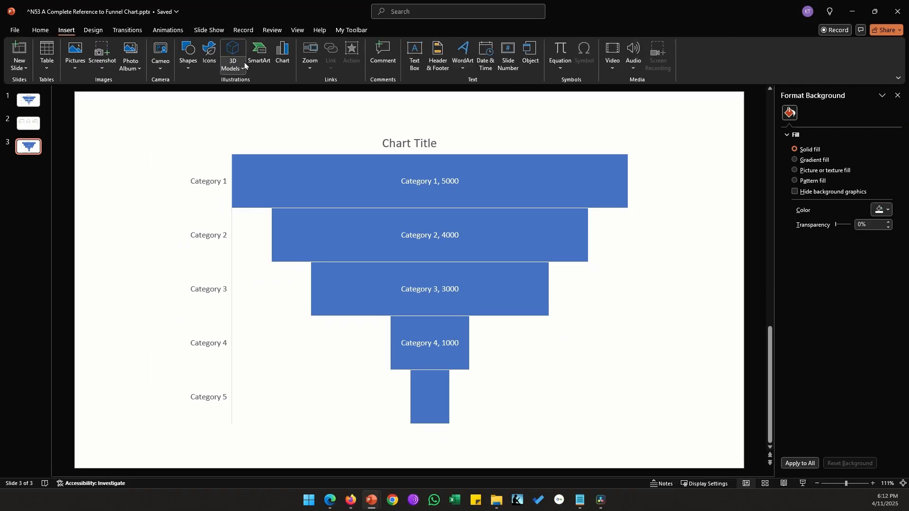
left_click(188, 55)
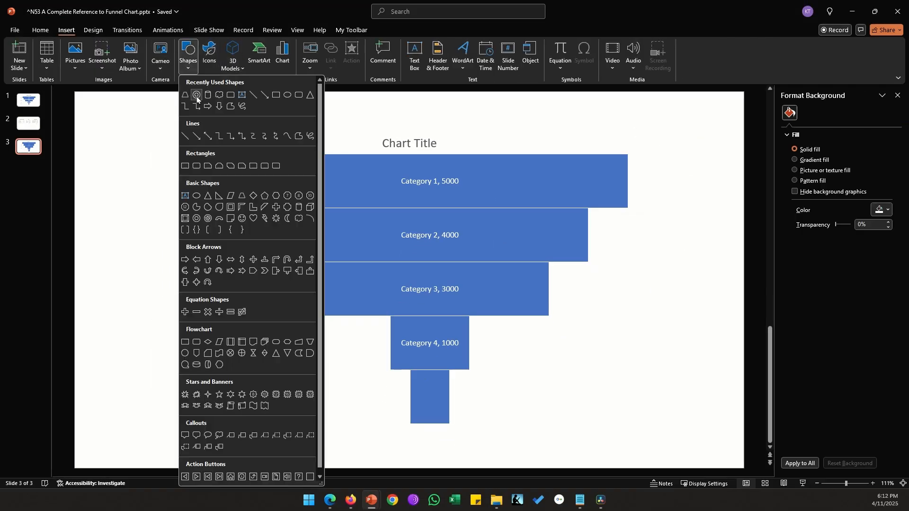
left_click(196, 166)
left_click_drag(112, 169, 218, 209)
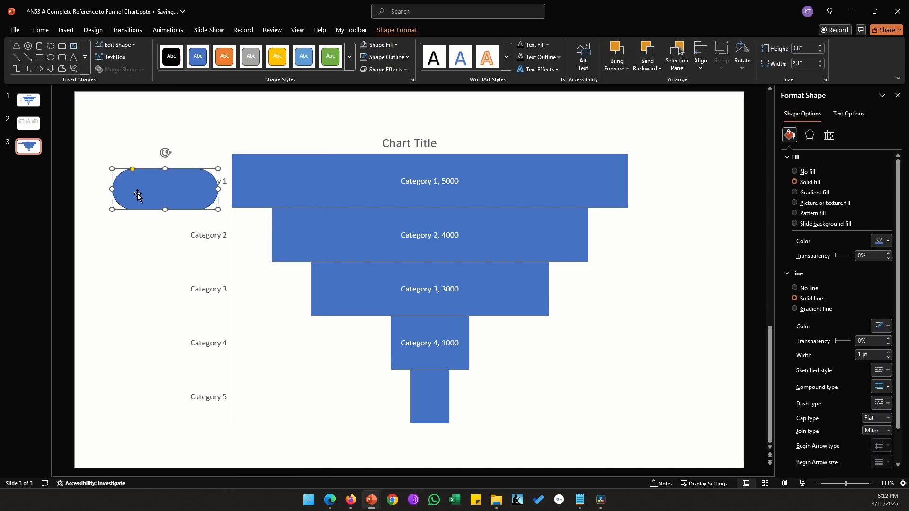
- Copy the rounded rectangle and try to paste it into the funnel's data series as the bar shape
key("ctrl+c")
left_click(516, 170)
key("ctrl+v")
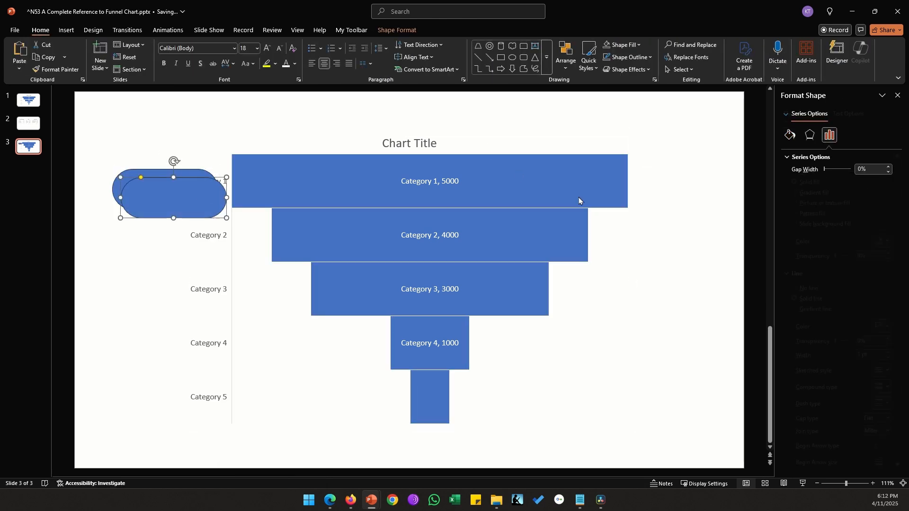
left_click(674, 198)
- Delete the pasted copy and the original rounded rectangle from the slide
left_click(159, 195)
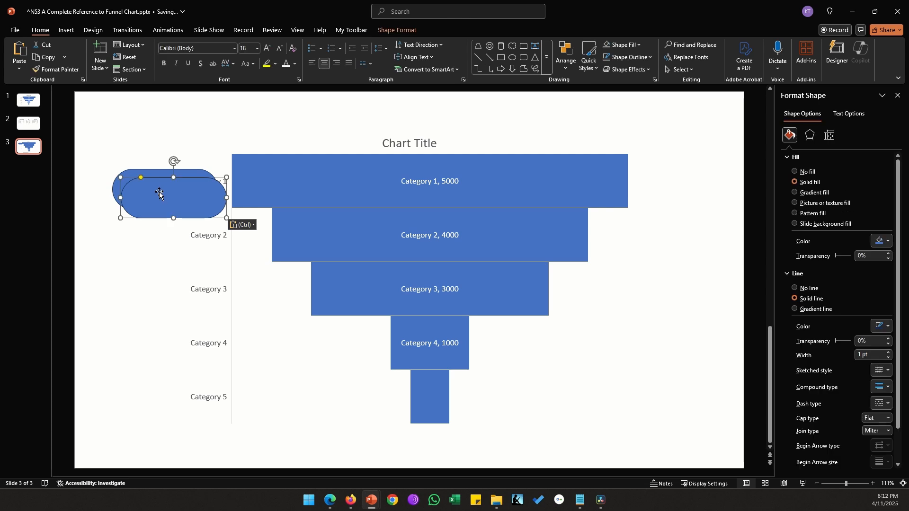
key("Delete")
left_click(160, 187)
key("Delete")
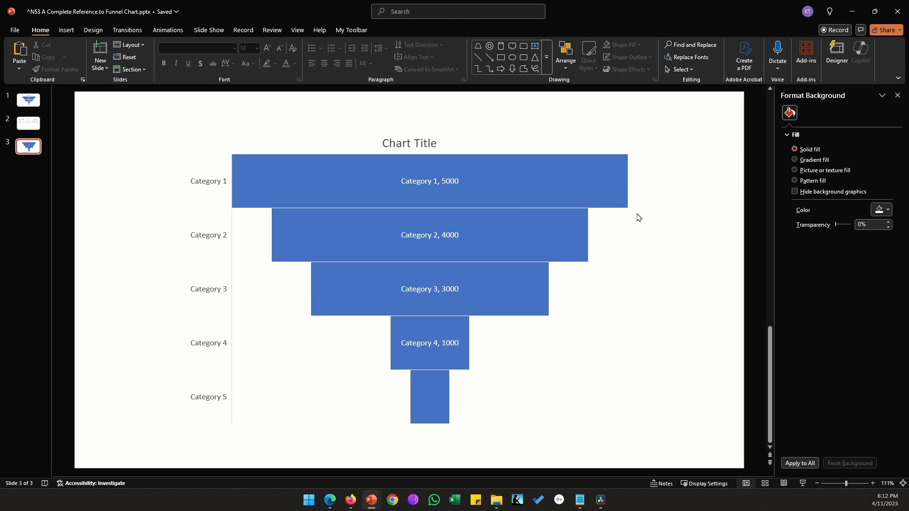
mouse_move(605, 197)
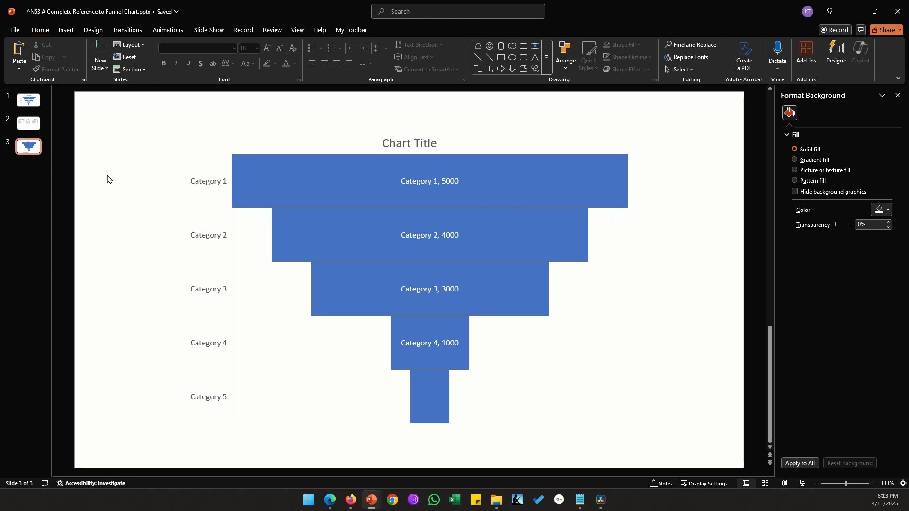